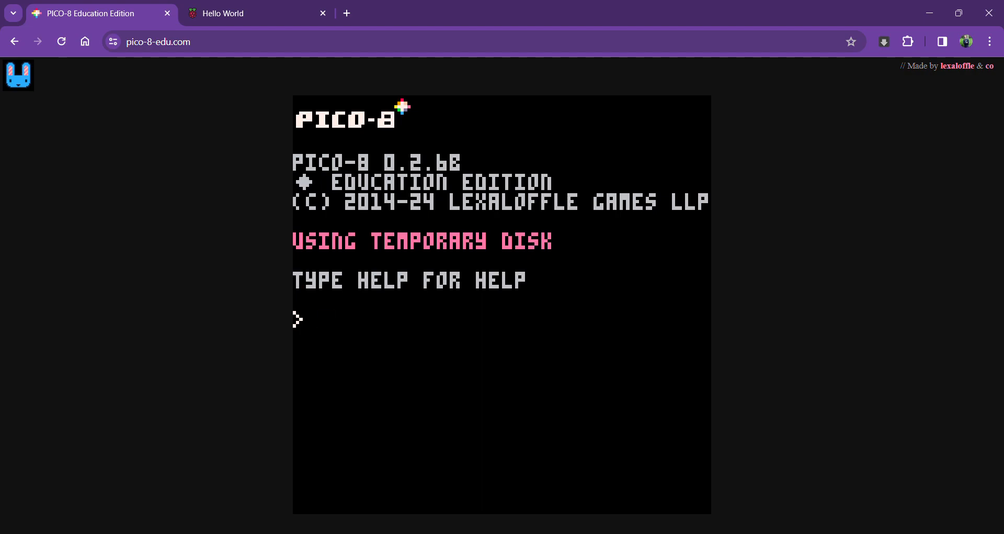
- Switch from the console to the code editor and erase the stray characters on line 1
key(Escape)
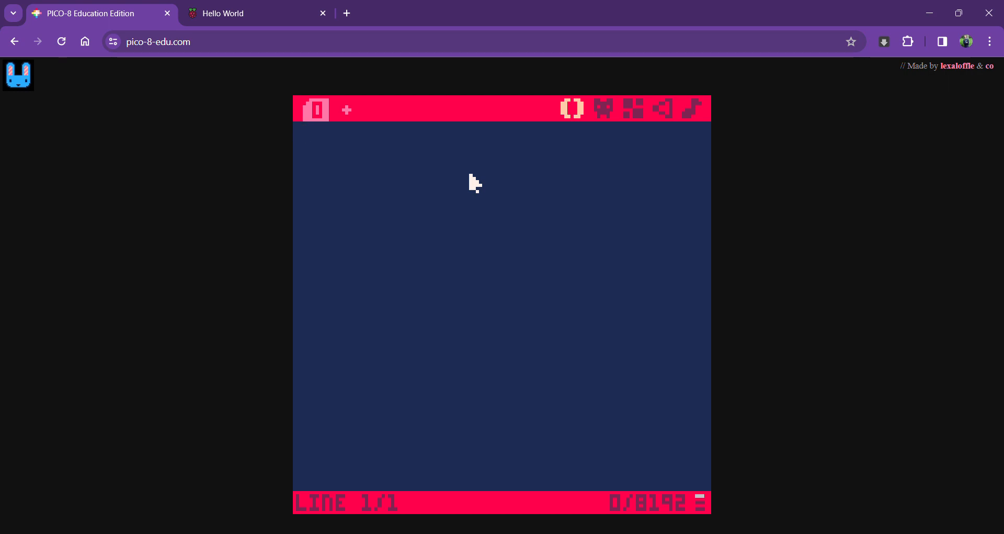
text(p)
text(LDVO)
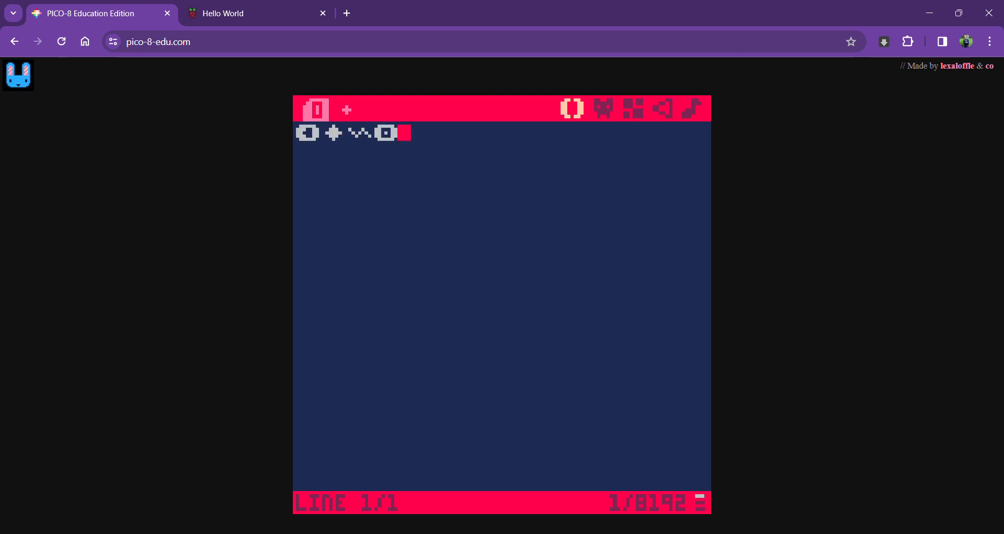
text(XC)
text(X)
key(BackSpace)
key(BackSpace)
key(BackSpace)
key(BackSpace)
key(BackSpace)
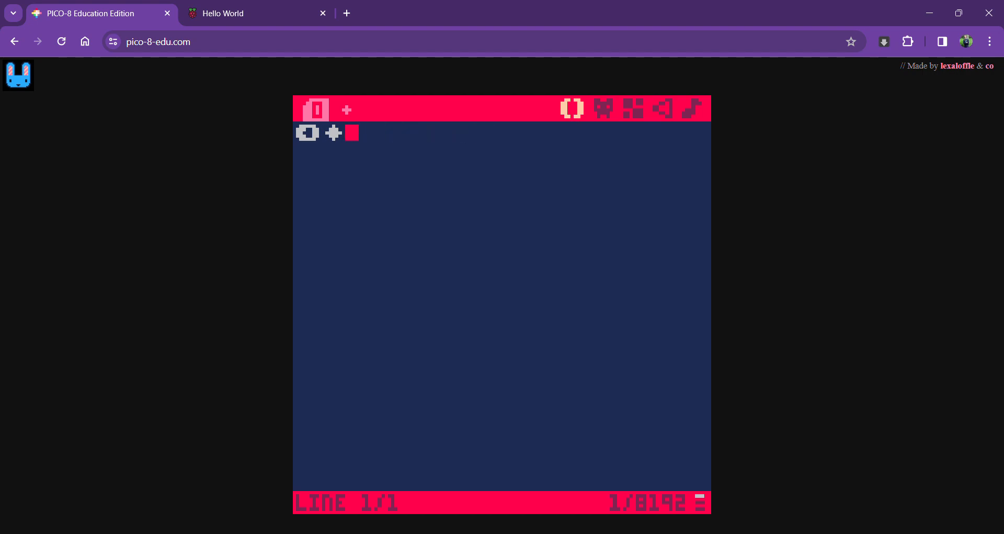
key(BackSpace)
key(BackSpace)
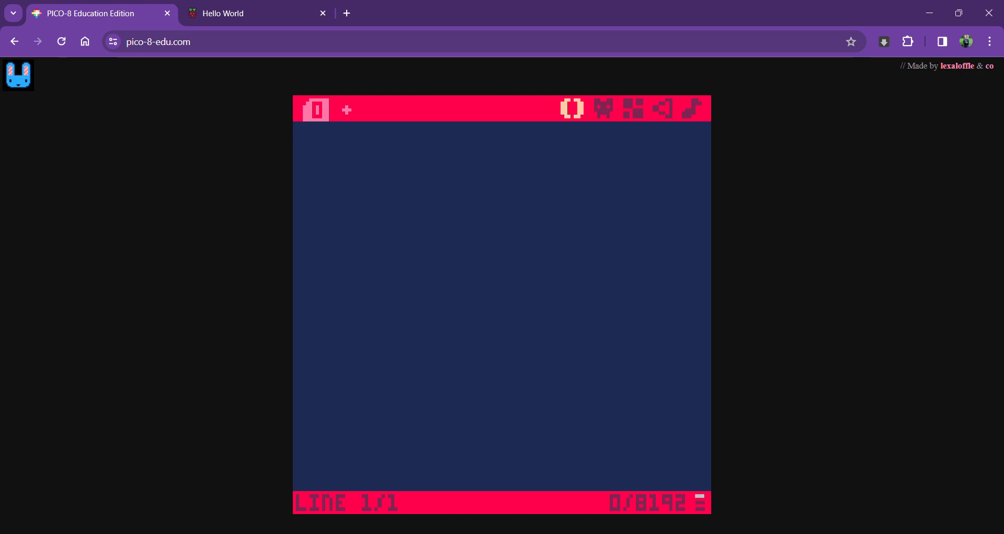
text(pri)
text(n)
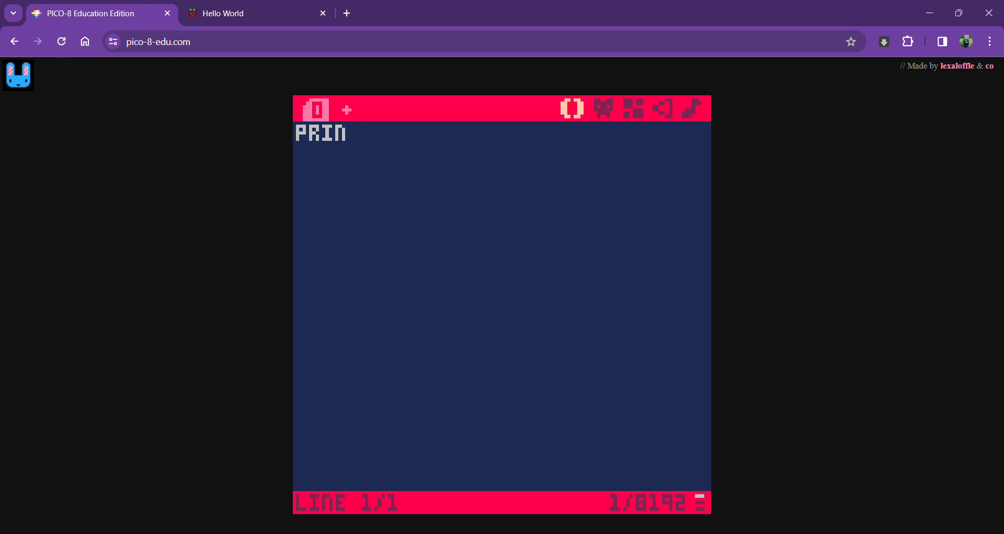
text(t)
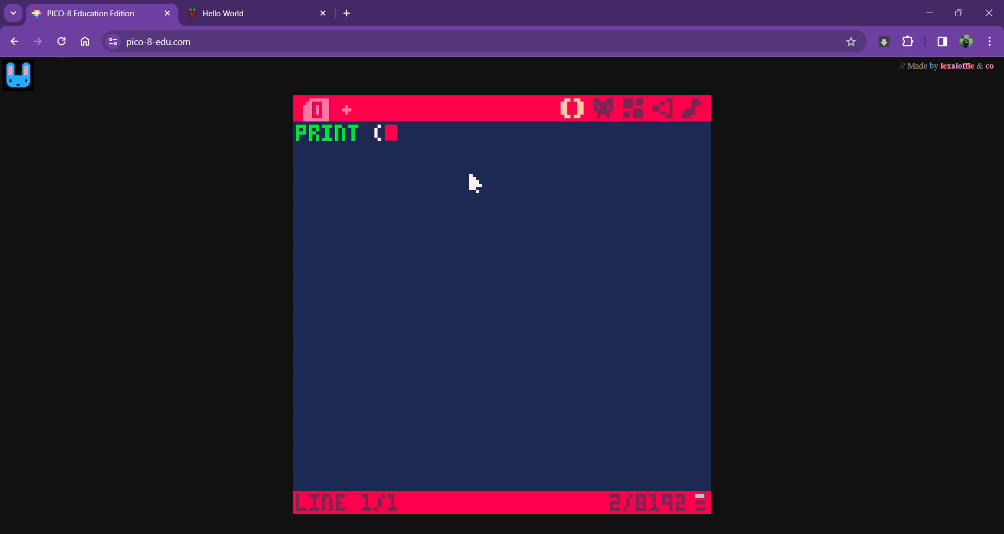
text("h)
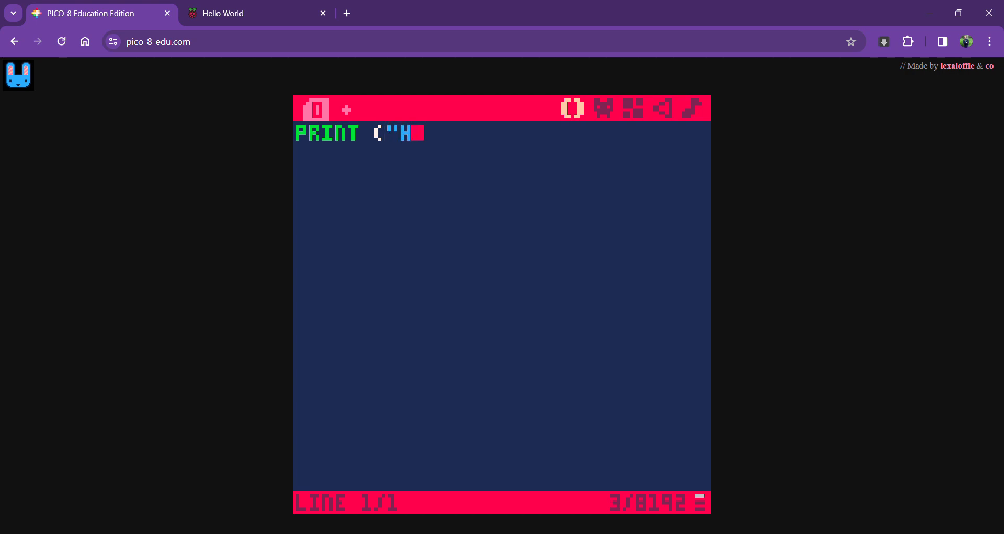
text(e)
text(llo)
text( worl)
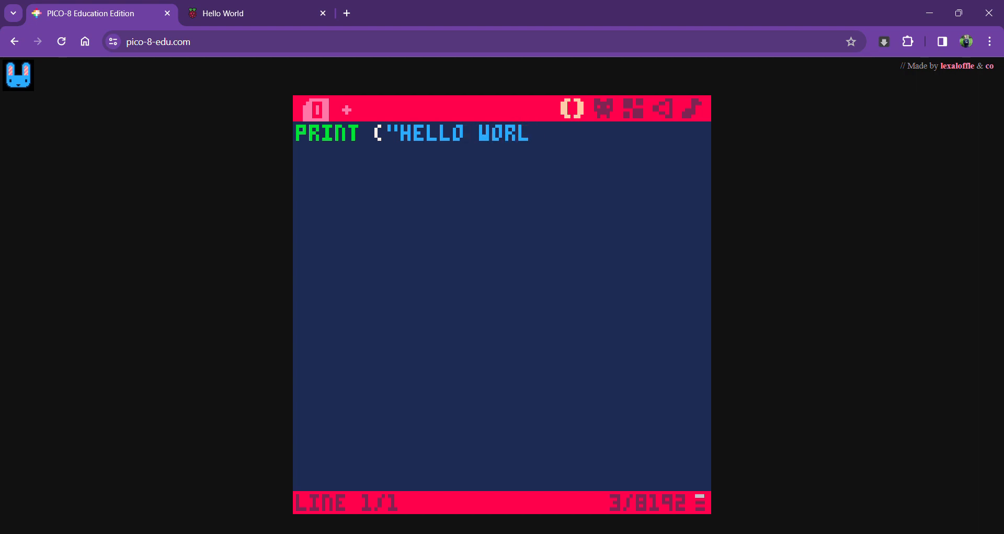
text(d)
text())
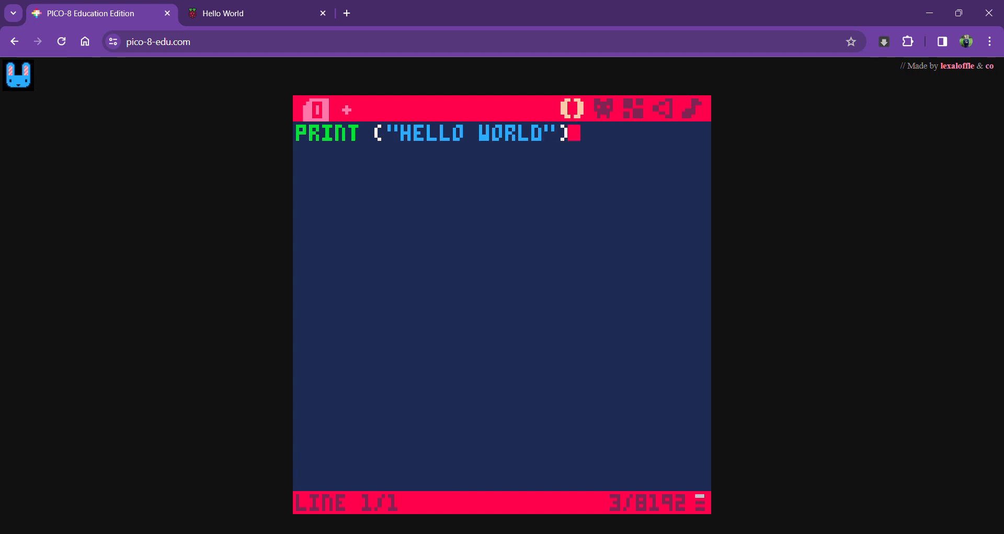
- Run the cartridge from the console so it prints HELLO WORLD, running it twice
key(Escape)
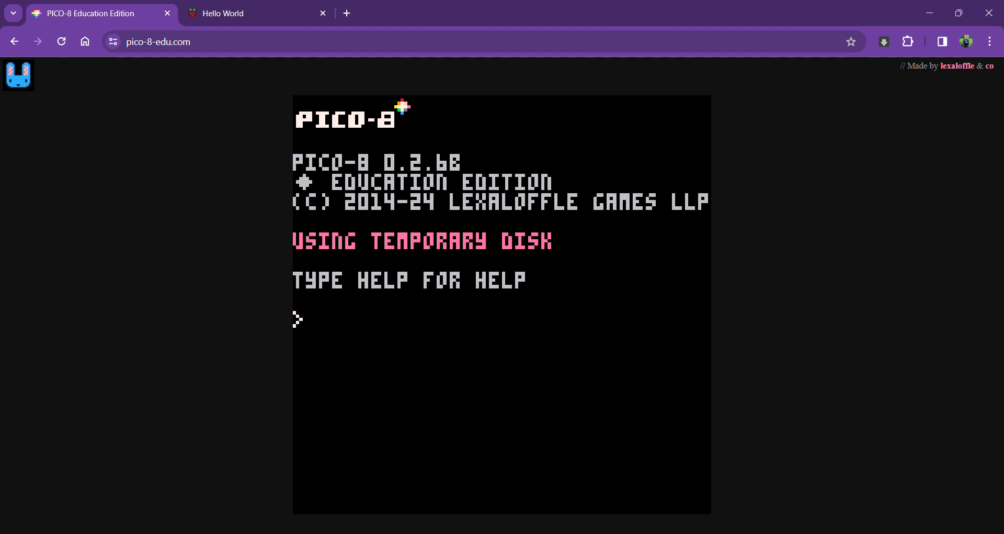
text(ru)
text(n)
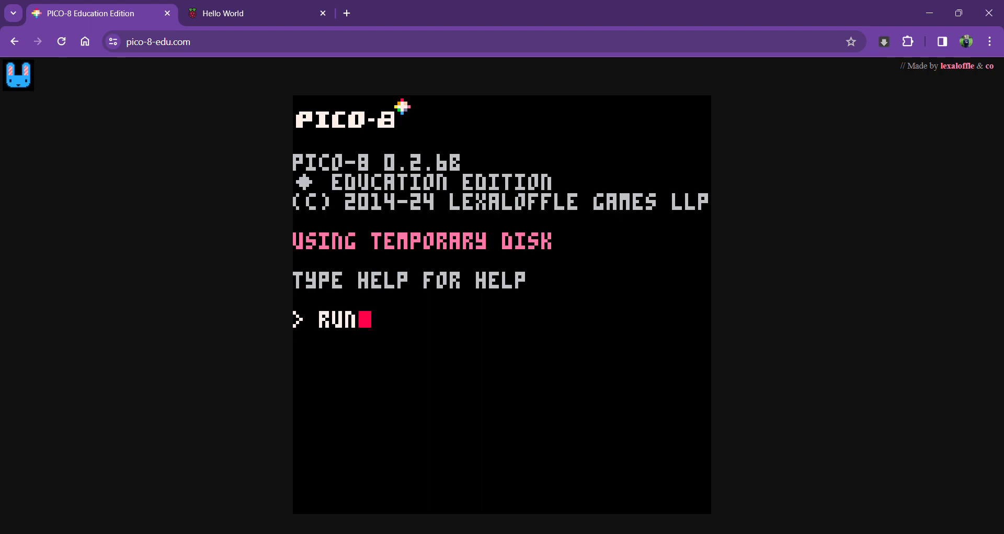
key(Return)
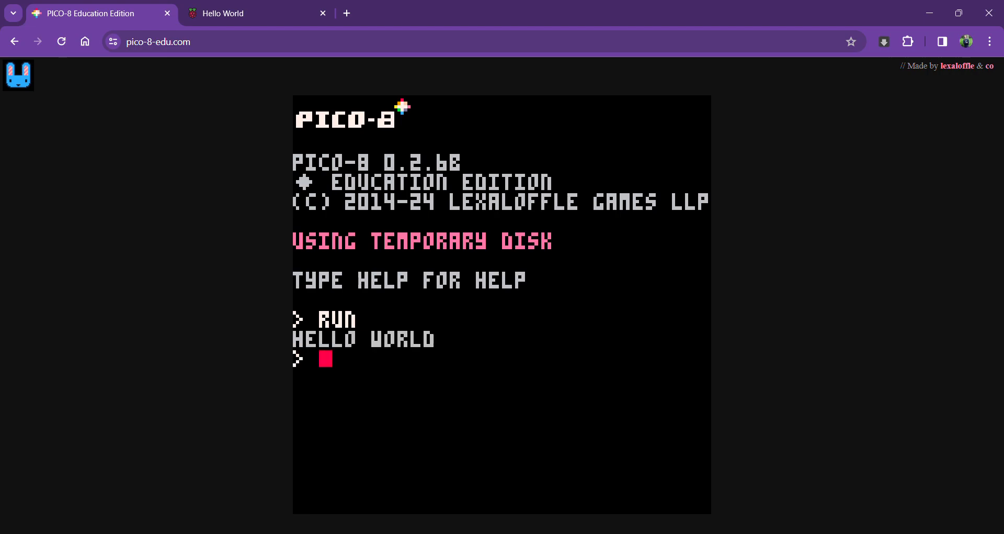
text(run)
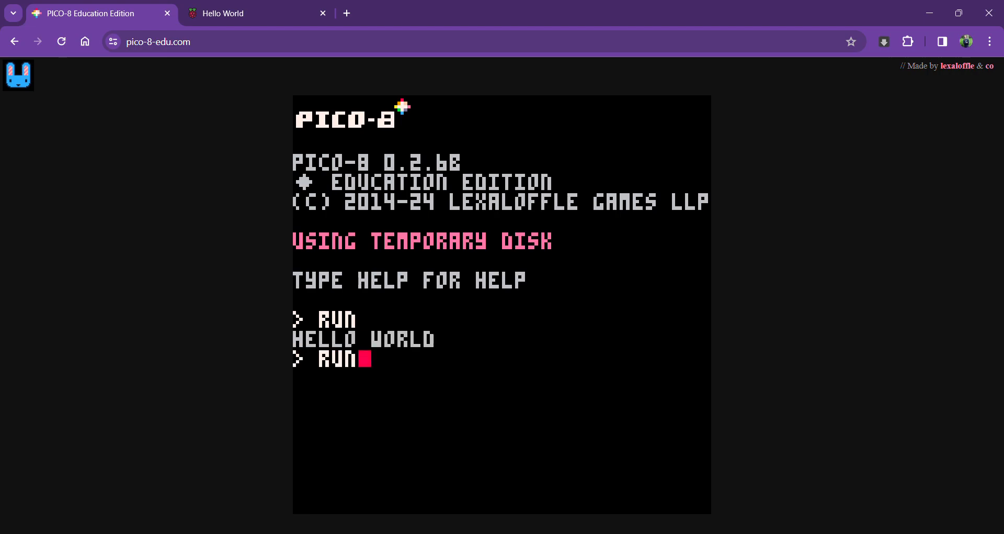
key(Return)
- Write a second line PRINT ("YEAR 6!") with heart glyphs after the text
key(Escape)
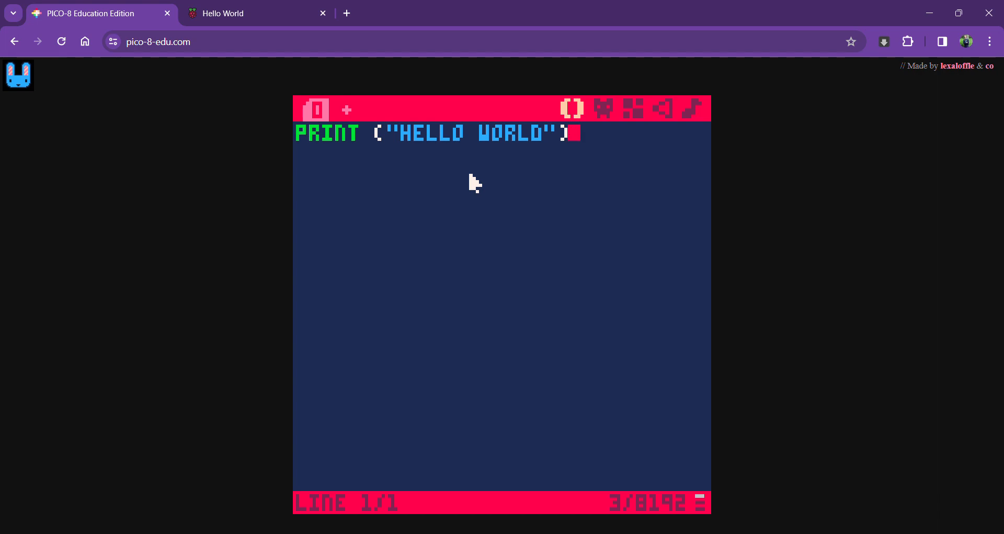
key(Return)
text(p)
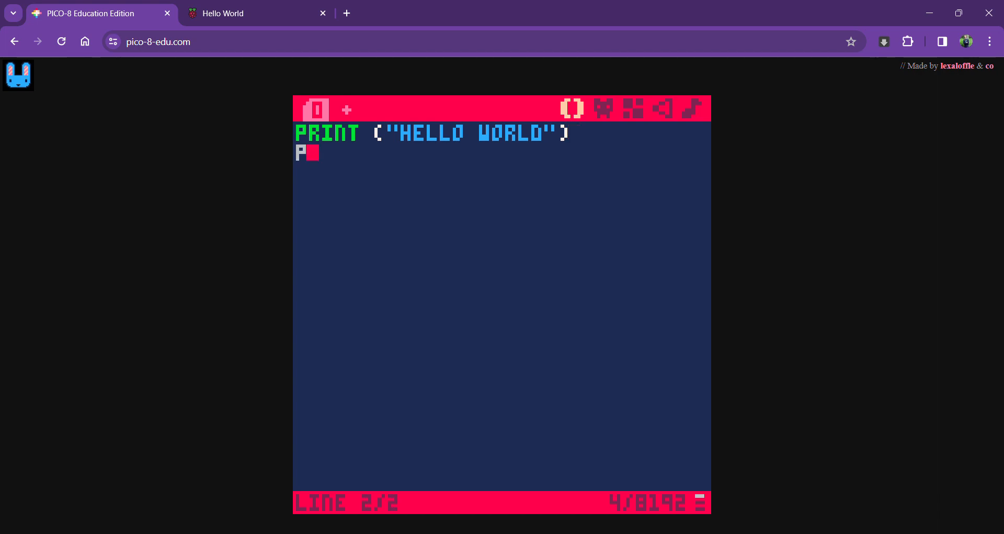
text(rint )
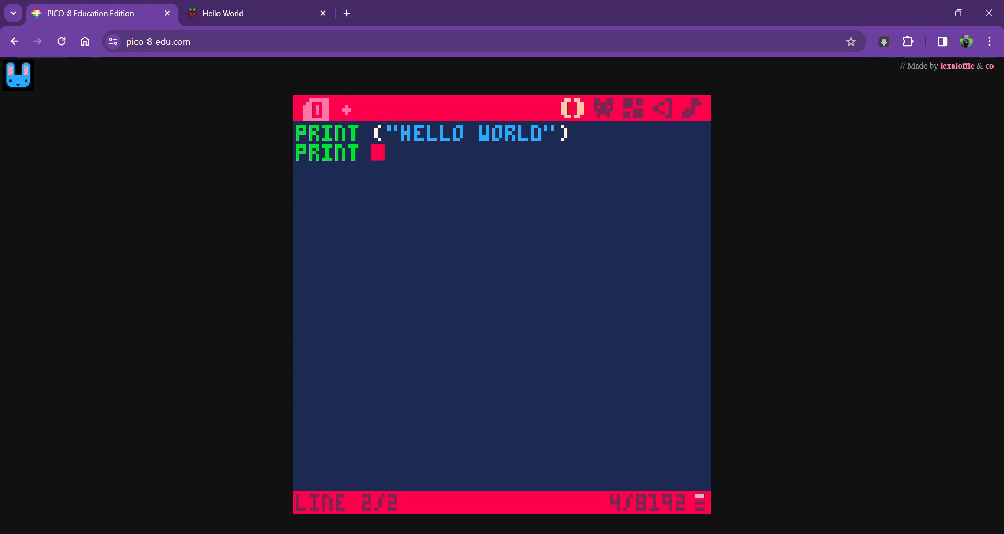
text(()
text(yea)
text(r)
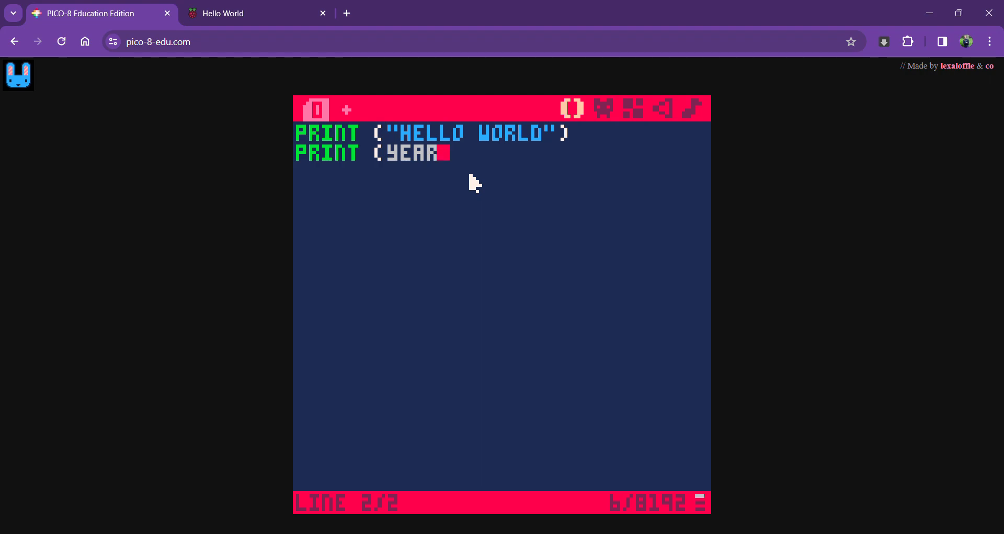
key(BackSpace)
key(BackSpace)
key(BackSpace)
key(BackSpace)
text(")
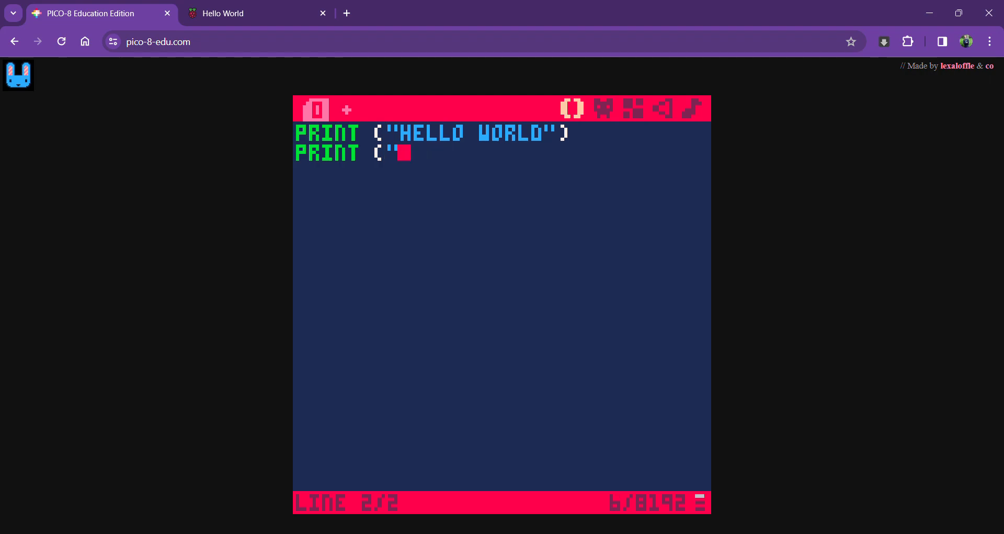
text(YEAr )
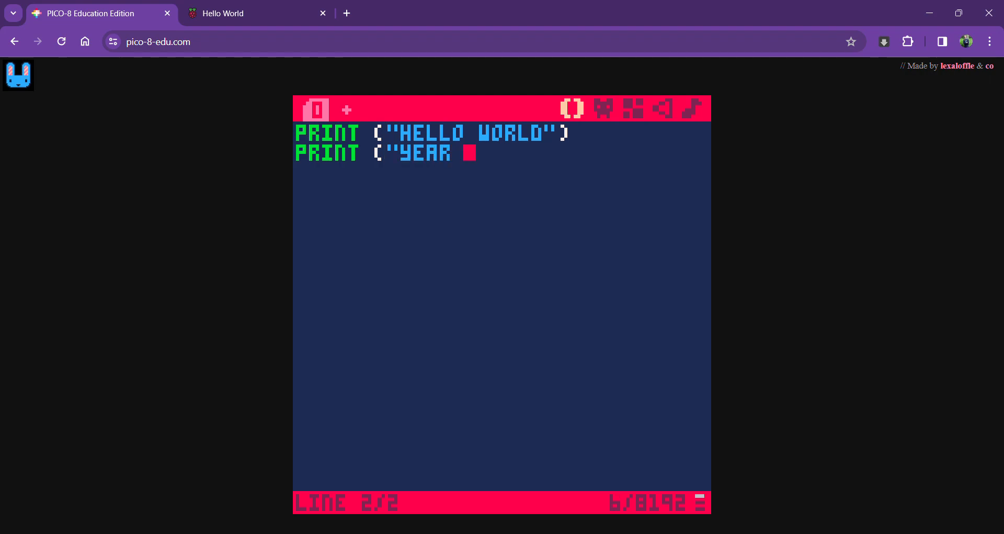
text(6!)
key(shift+h)
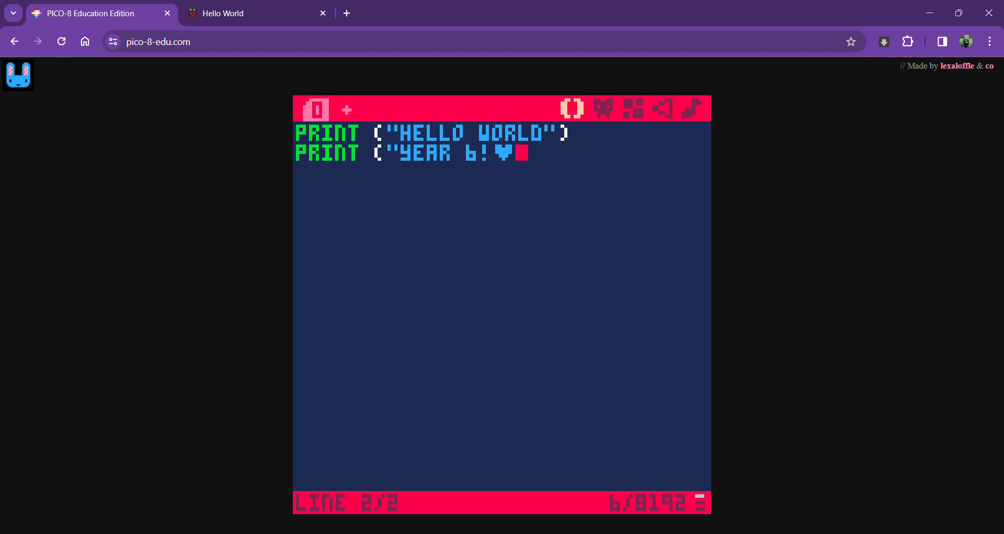
key(shift+h)
key(shift+h)
text(")
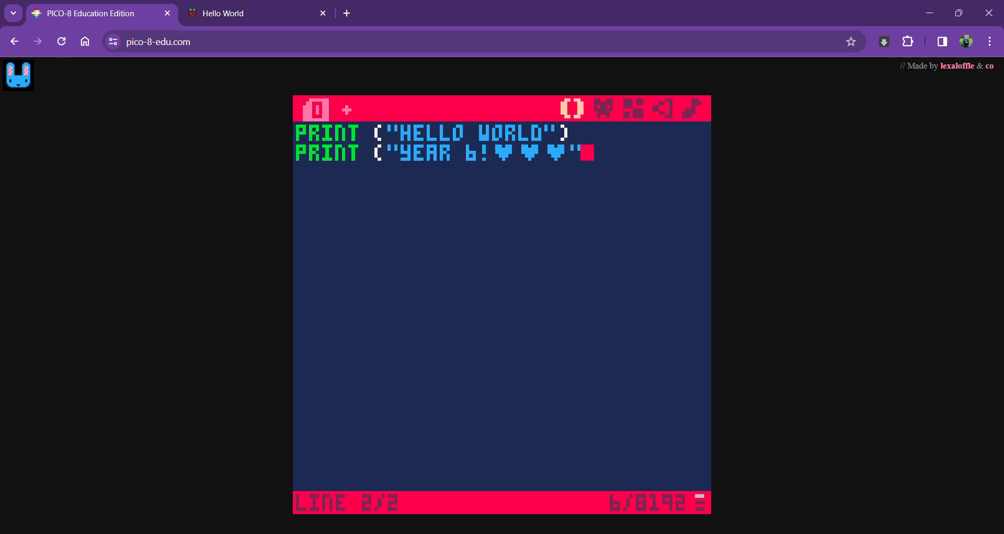
text())
- Run the two-line cartridge to print HELLO WORLD and YEAR 6! with hearts, then resume editing
key(Escape)
text(RUN)
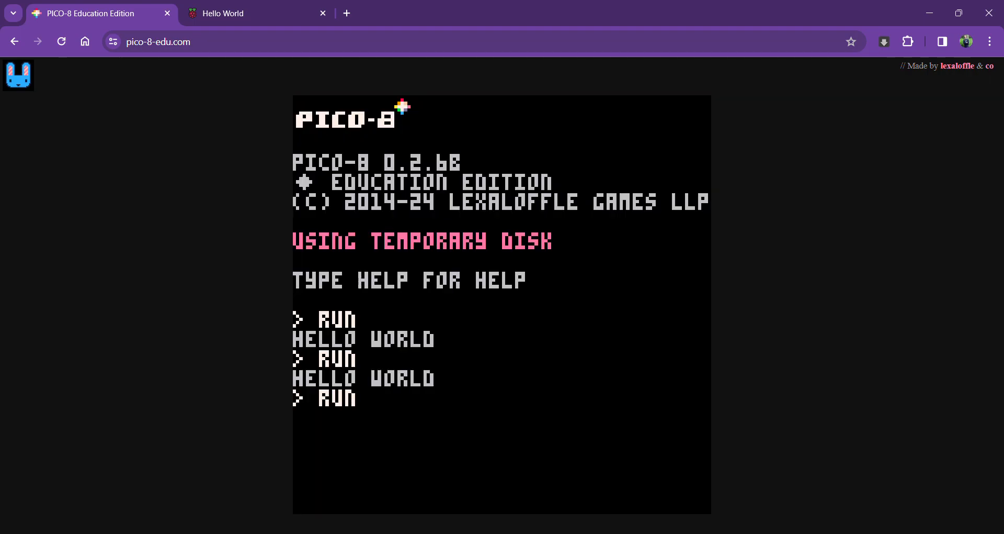
key(Return)
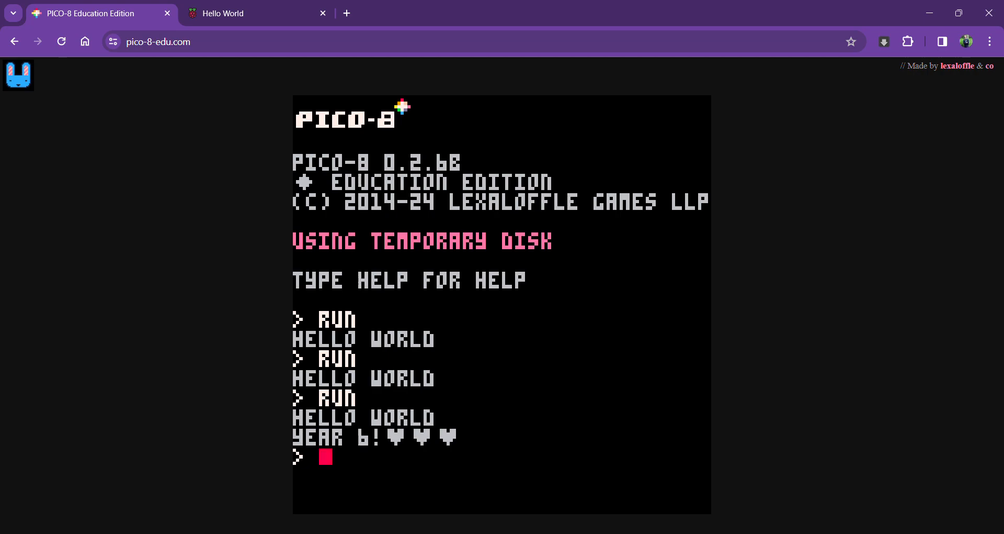
key(Escape)
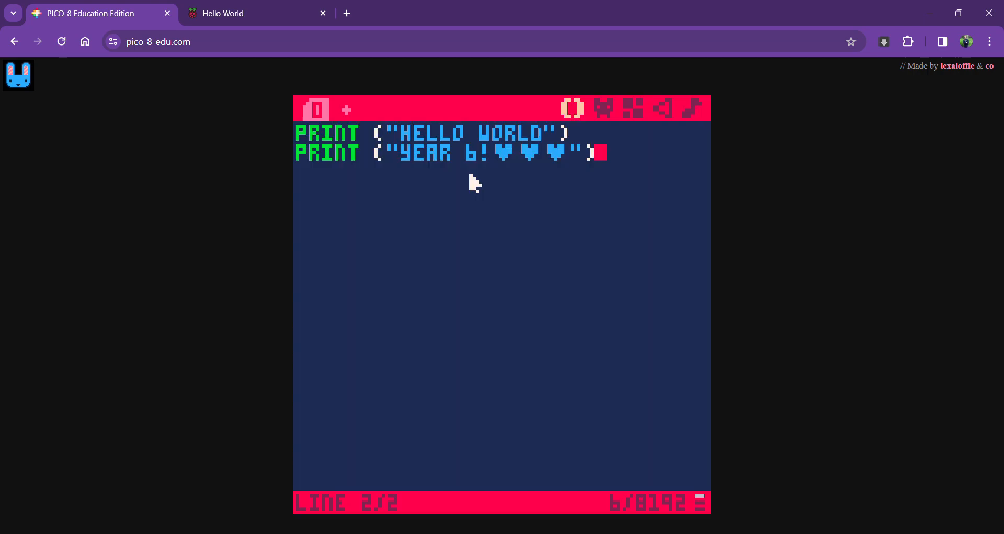